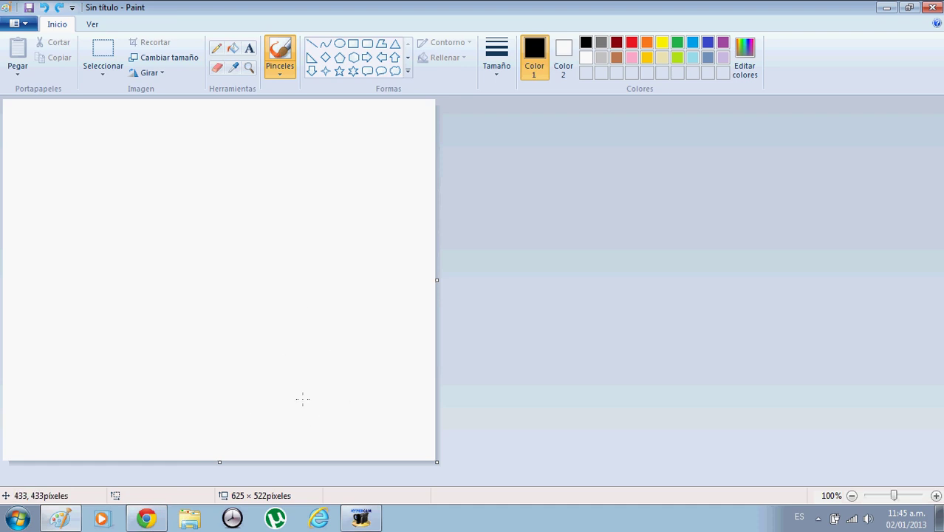
# Switch to Chrome and copy the image of Sonic making a peace sign from the sonic the hedgehog image results
pyautogui.click(147, 519)
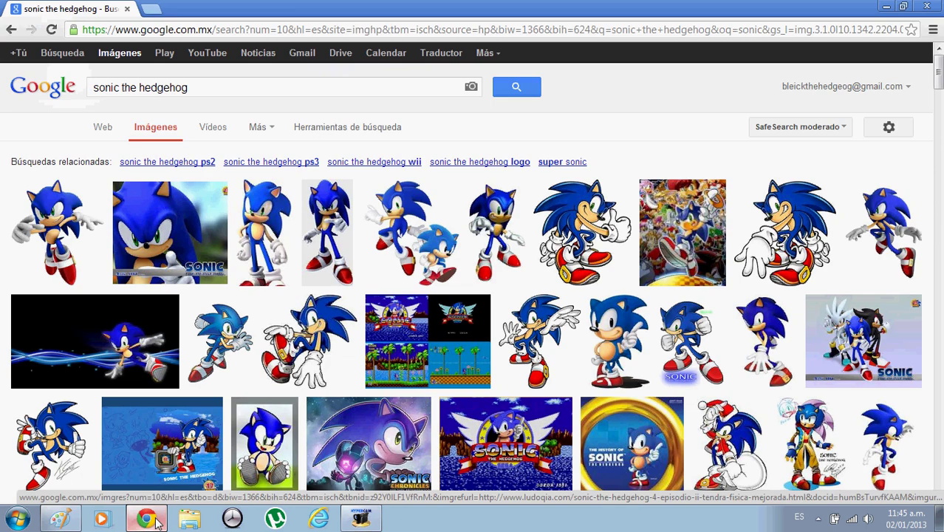
pyautogui.scroll(-1, 339, 205)
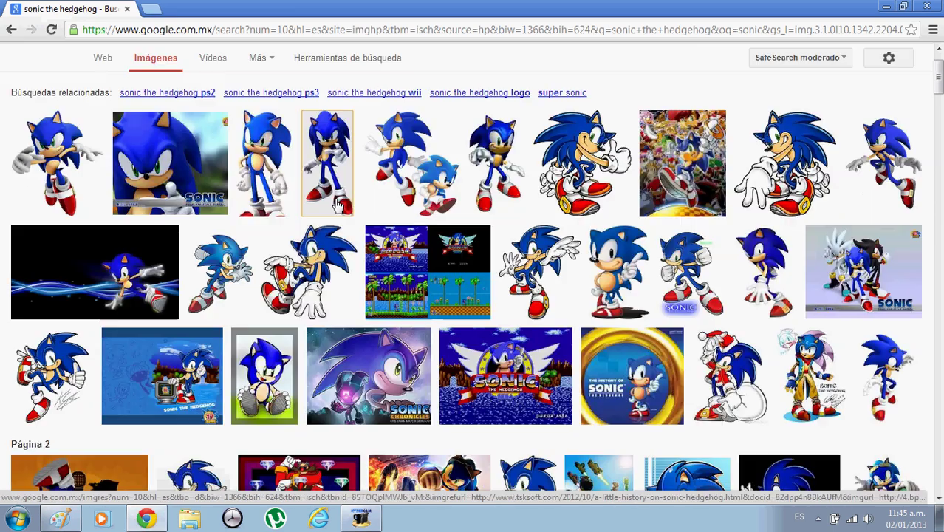
pyautogui.scroll(-4, 486, 274)
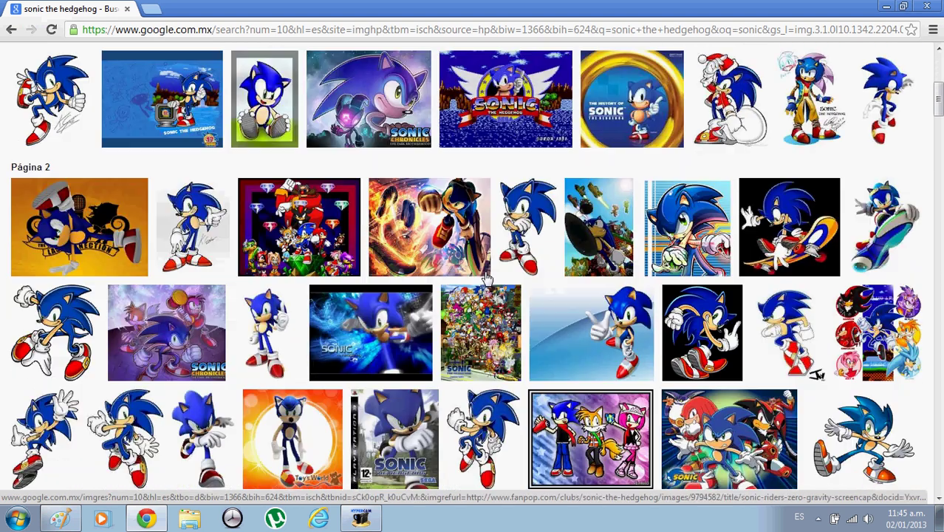
pyautogui.scroll(-3, 486, 274)
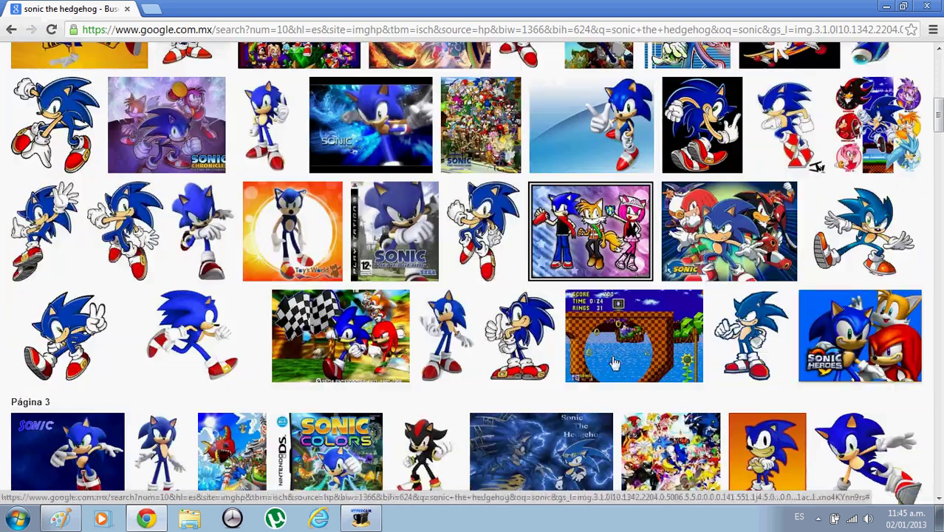
pyautogui.rightClick(71, 344)
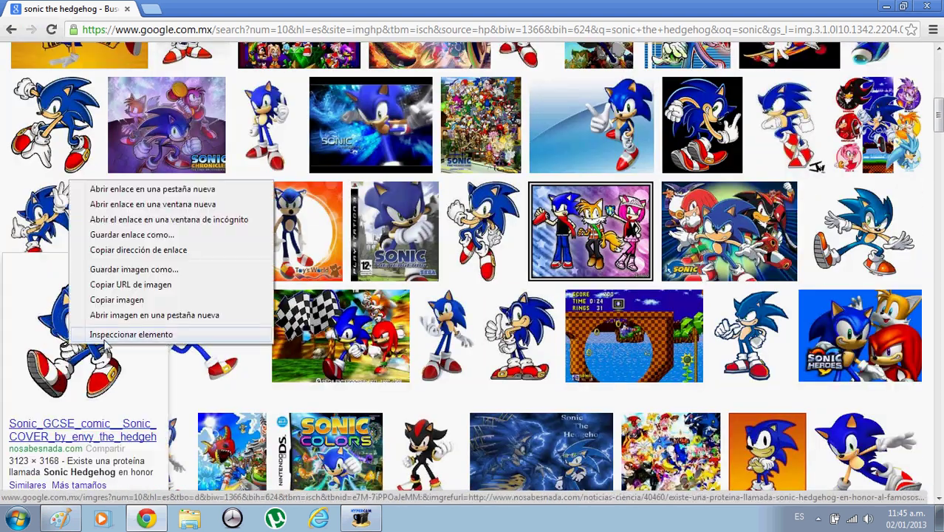
pyautogui.click(126, 299)
# Switch to Paint, paste the Sonic image in the canvas corner and shrink the canvas around it to about 236 × 225 pixels
pyautogui.click(59, 519)
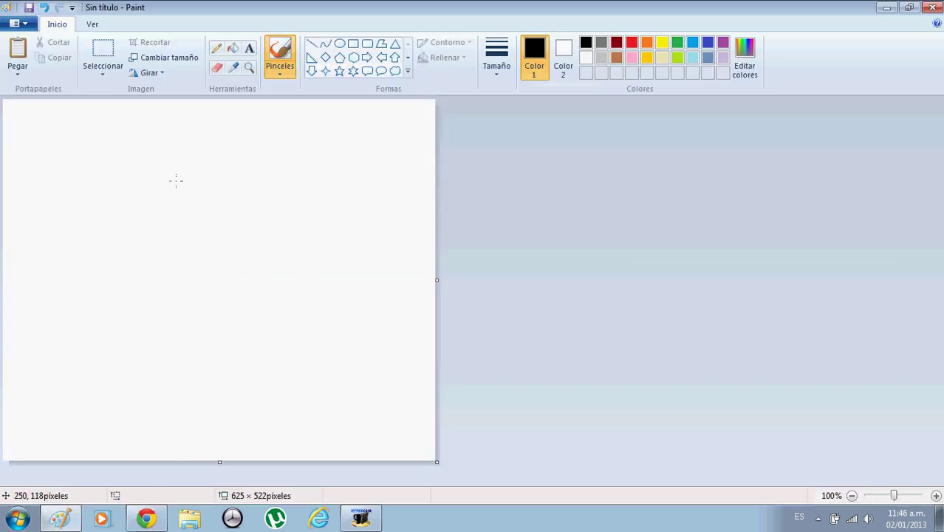
pyautogui.hotkey('ctrl', 'v')
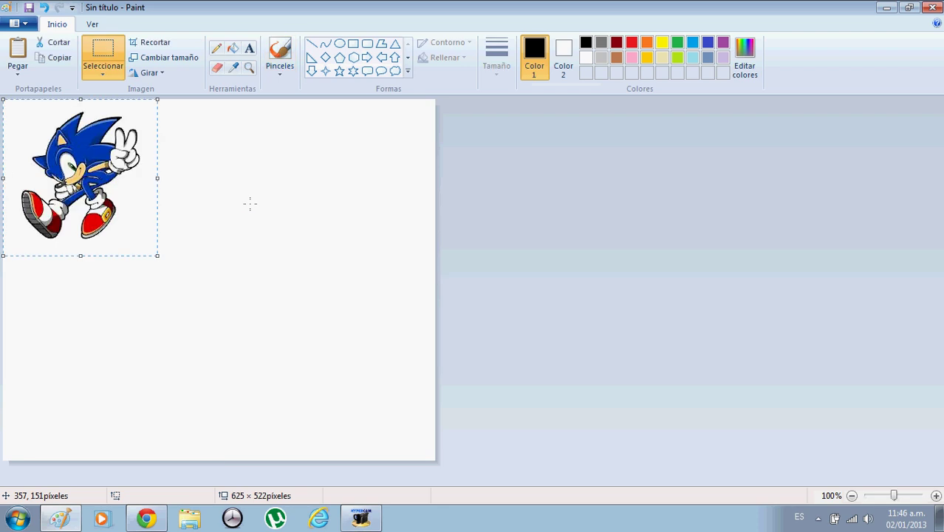
pyautogui.moveTo(79, 178)
pyautogui.mouseDown()
pyautogui.moveTo(87, 184)
pyautogui.moveTo(79, 174)
pyautogui.mouseUp()
pyautogui.click(276, 311)
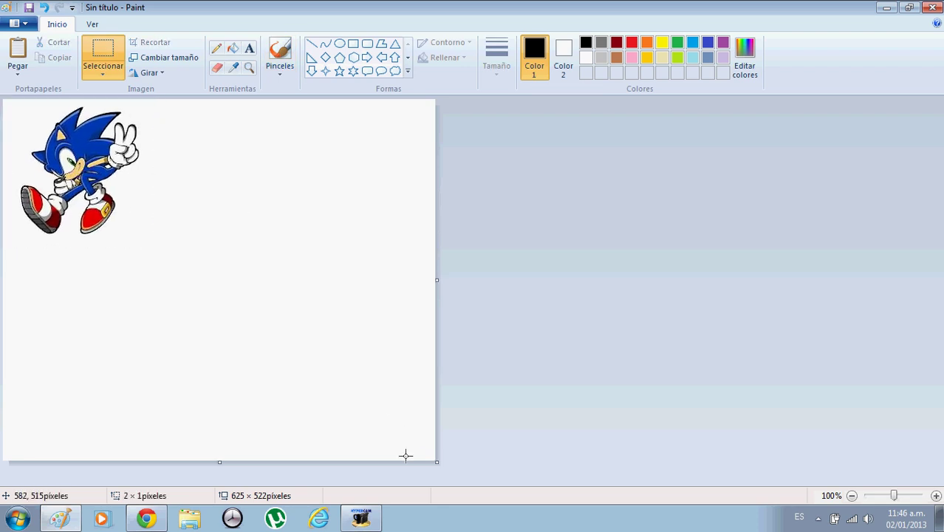
pyautogui.moveTo(436, 461); pyautogui.dragTo(169, 260)
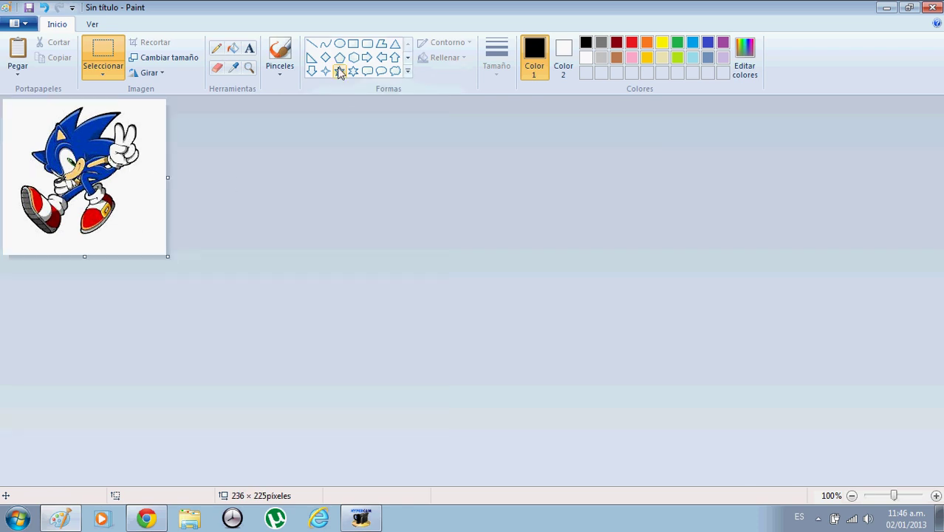
# Trace the outer edge of Sonic's forehead with a lime Curve line at the thinnest size
pyautogui.click(250, 69)
pyautogui.click(103, 204)
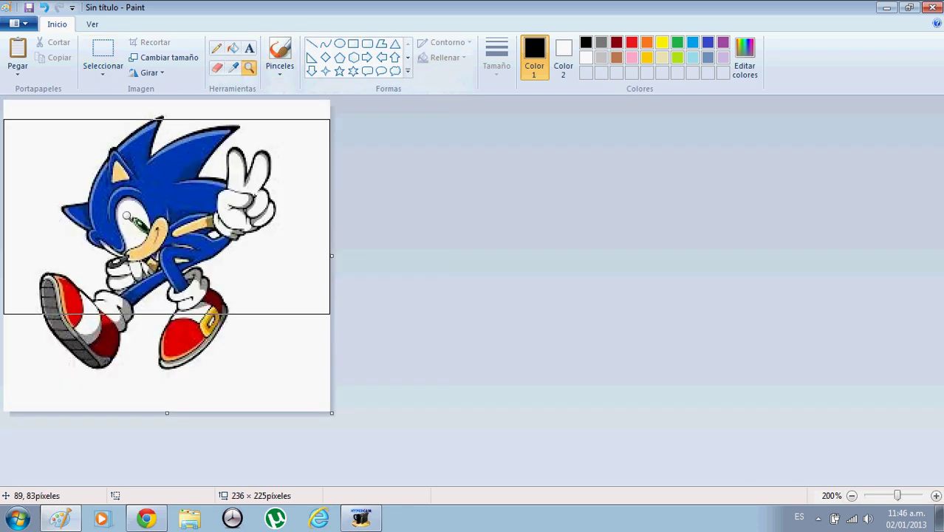
pyautogui.scroll(2, 297, 267)
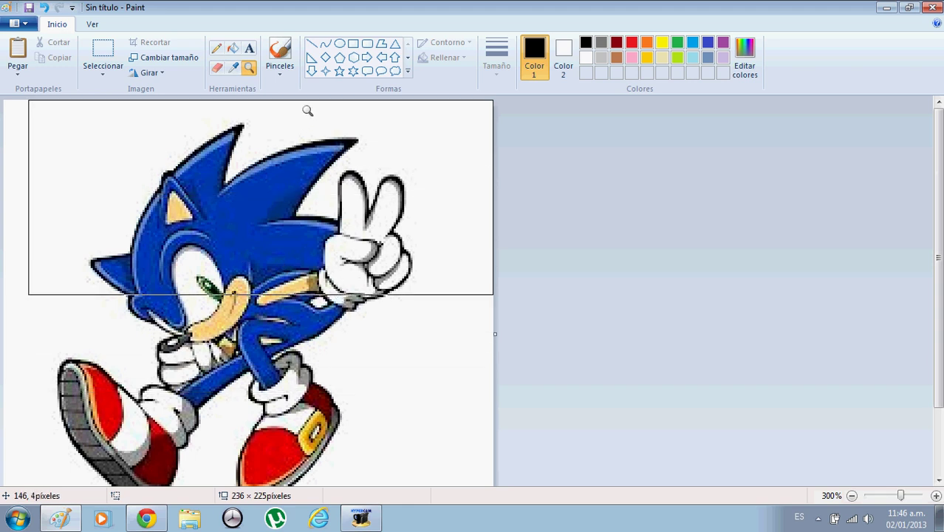
pyautogui.click(326, 44)
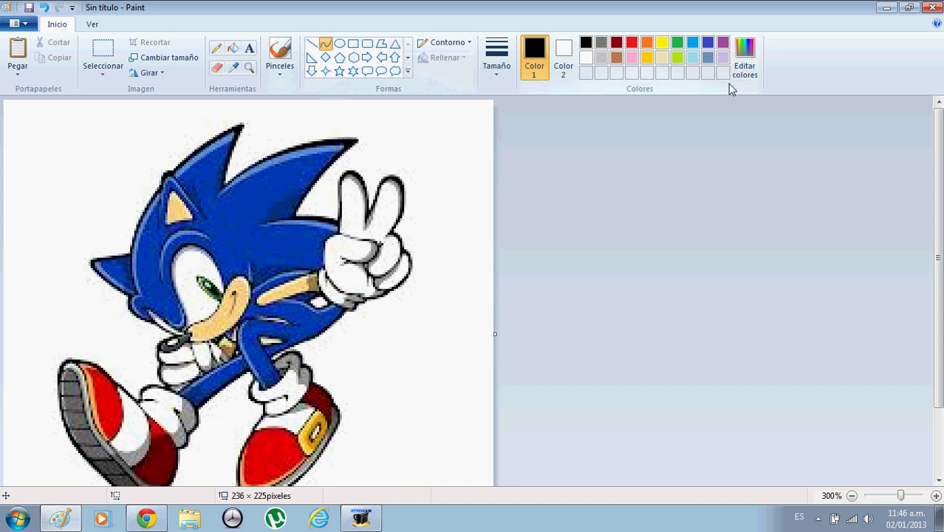
pyautogui.click(684, 61)
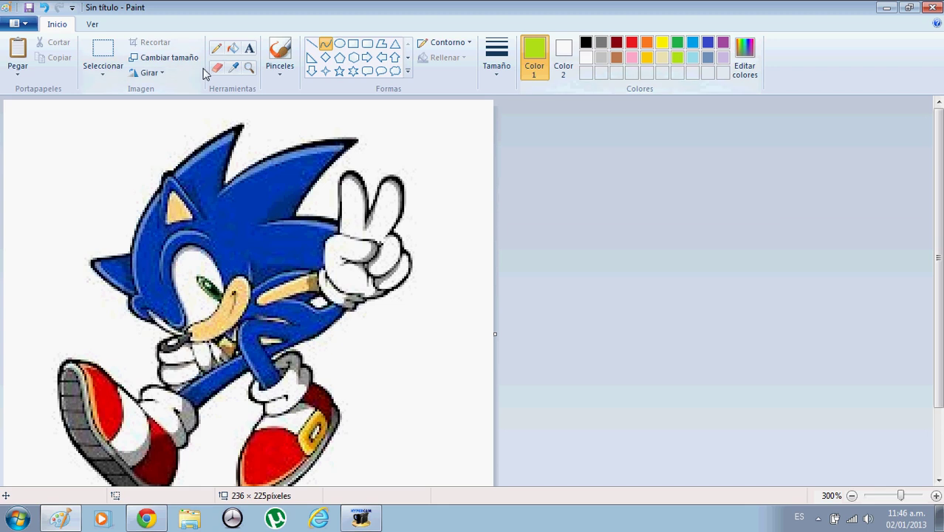
pyautogui.scroll(-1, 205, 77)
pyautogui.scroll(1, 230, 74)
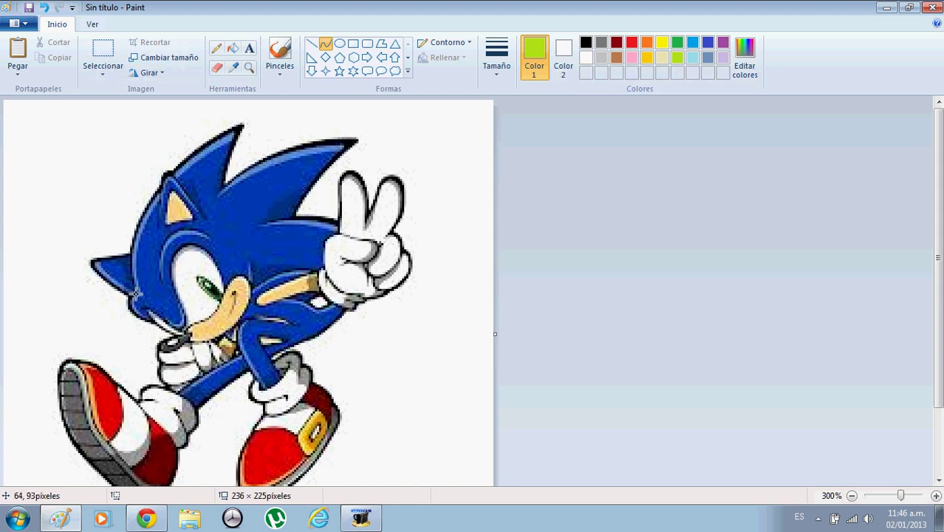
pyautogui.moveTo(136, 294); pyautogui.dragTo(160, 187)
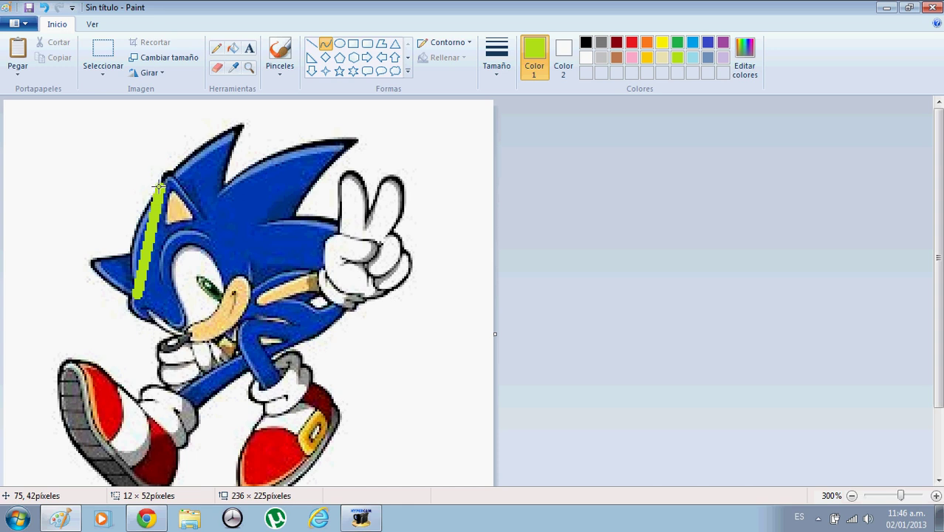
pyautogui.click(497, 58)
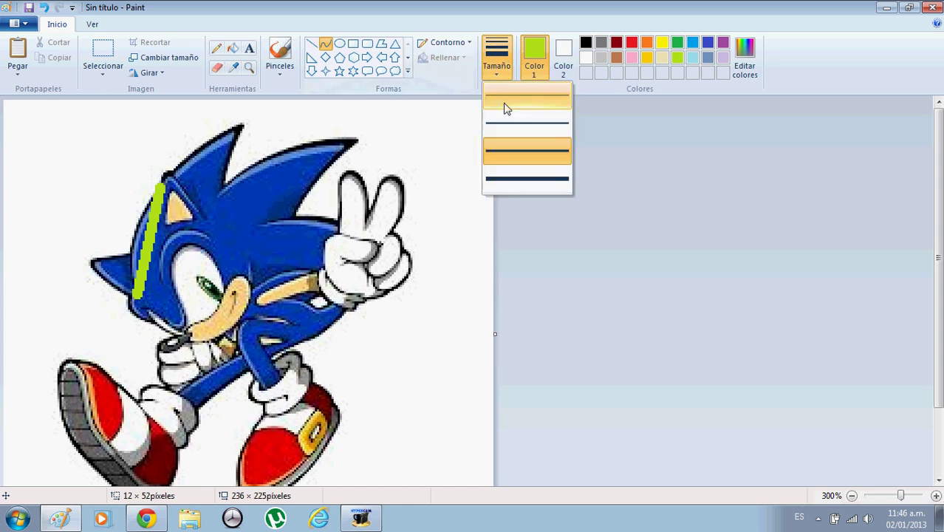
pyautogui.click(507, 108)
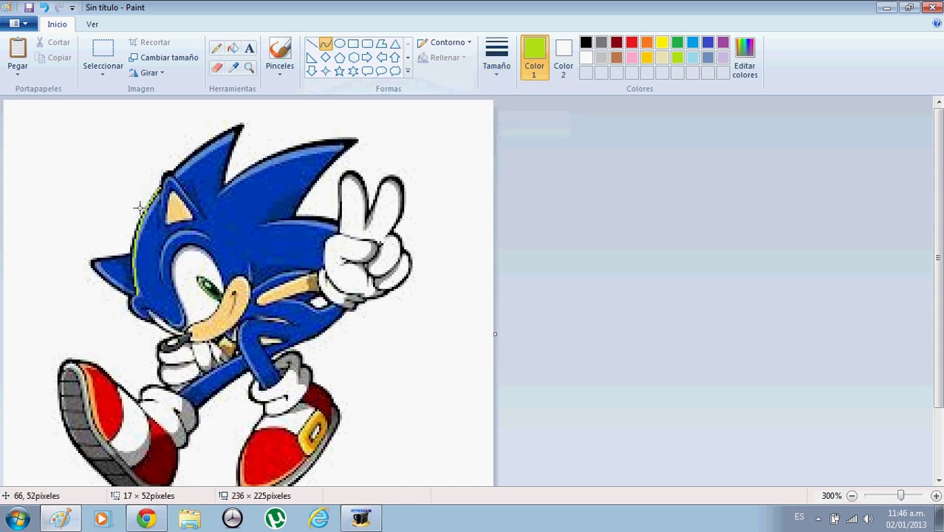
# Trace both edges of Sonic's topmost head spike with thin lime curves
pyautogui.moveTo(140, 209); pyautogui.dragTo(180, 176)
pyautogui.moveTo(242, 123); pyautogui.dragTo(222, 151)
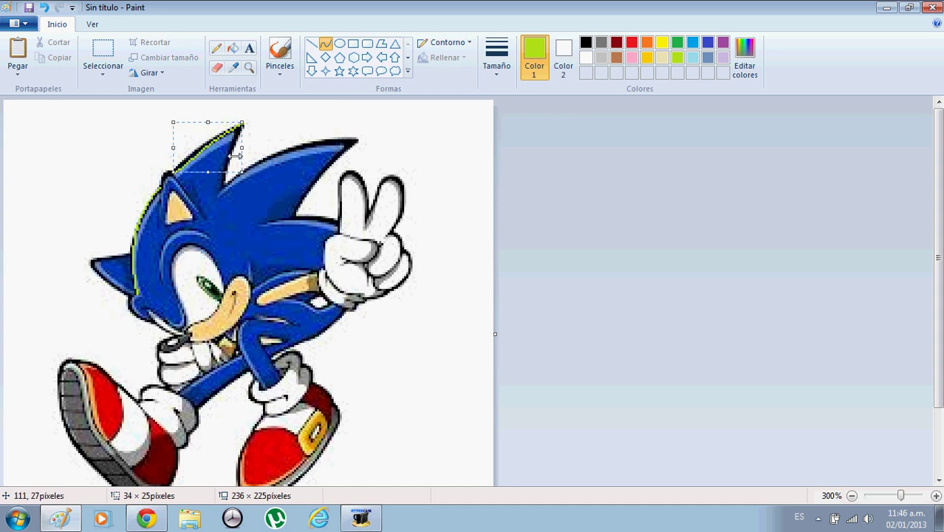
pyautogui.click(232, 201)
pyautogui.moveTo(223, 185); pyautogui.dragTo(237, 122)
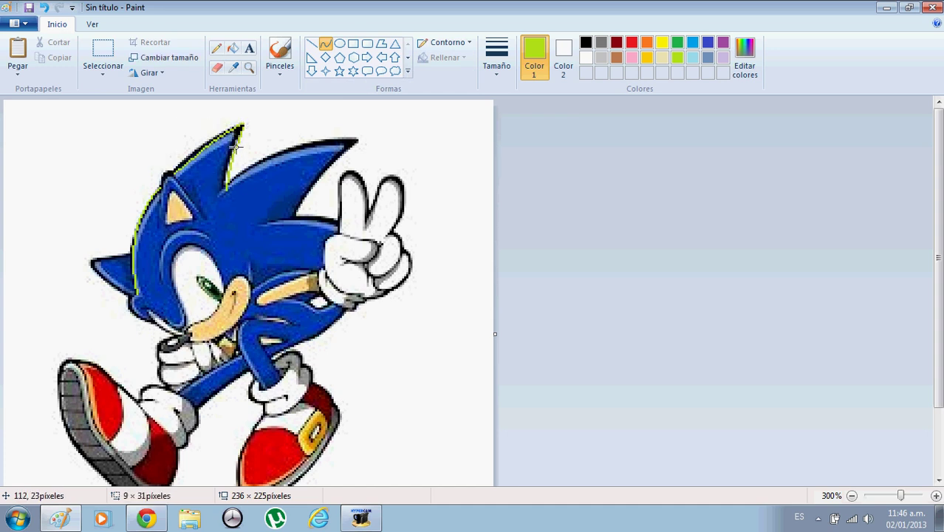
pyautogui.moveTo(234, 147); pyautogui.dragTo(235, 152)
# Outline both of Sonic's ears with thin lime curves
pyautogui.moveTo(153, 231)
pyautogui.mouseDown()
pyautogui.moveTo(208, 219)
pyautogui.moveTo(199, 178)
pyautogui.moveTo(154, 150)
pyautogui.mouseUp()
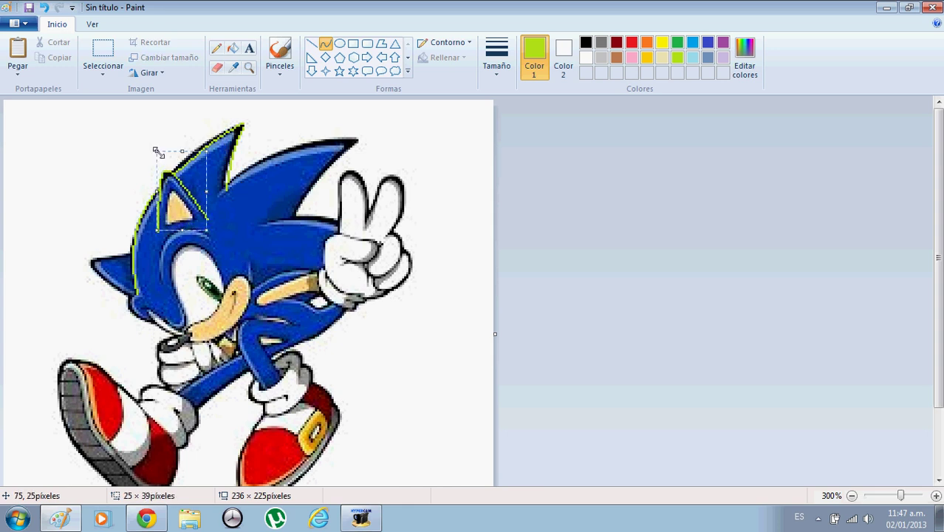
pyautogui.click(232, 265)
pyautogui.moveTo(131, 297); pyautogui.dragTo(73, 256)
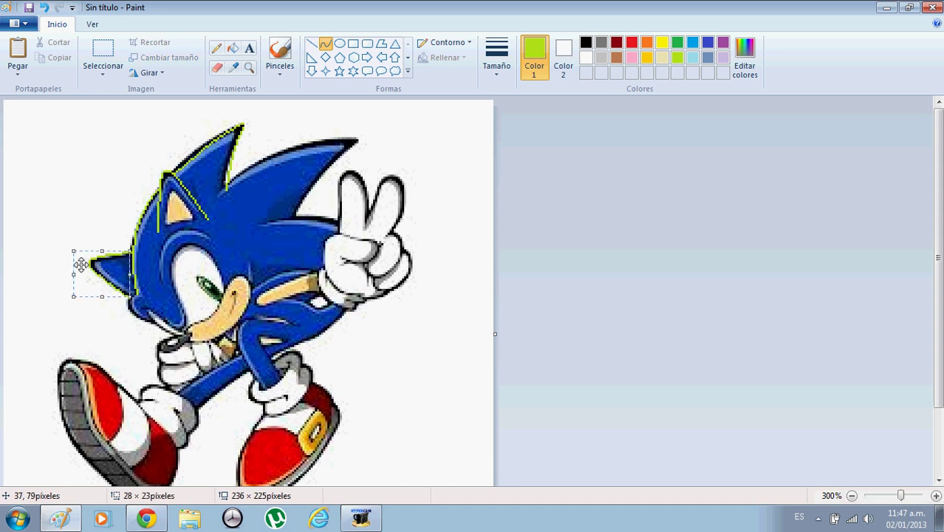
pyautogui.click(362, 519)
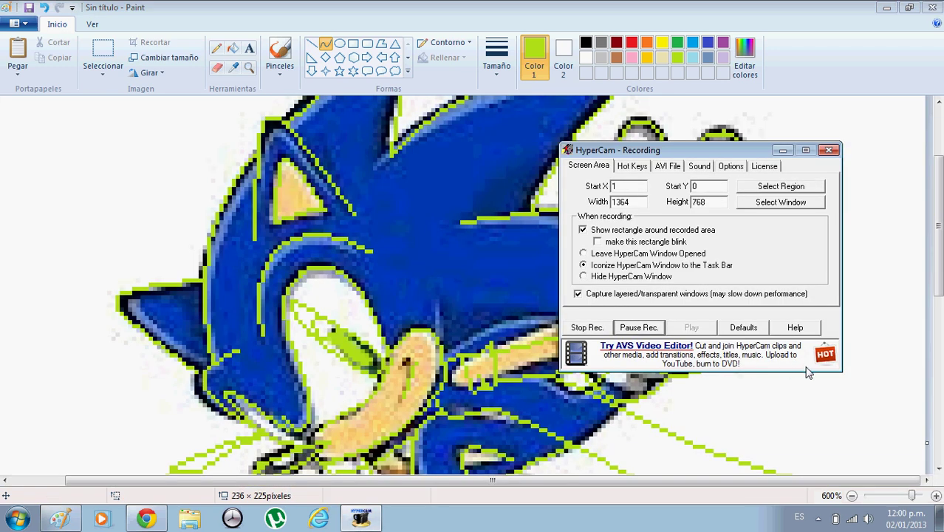
pyautogui.click(783, 150)
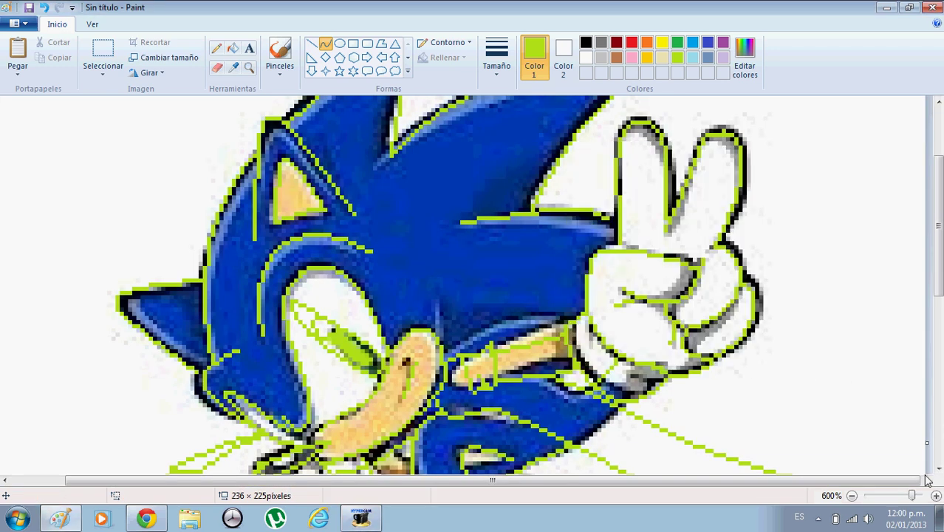
# Recolor the lime outlines on Sonic's arm, glove, face and ears black, using the largest Eraser with Color 2 set to black
pyautogui.moveTo(914, 502); pyautogui.dragTo(907, 500)
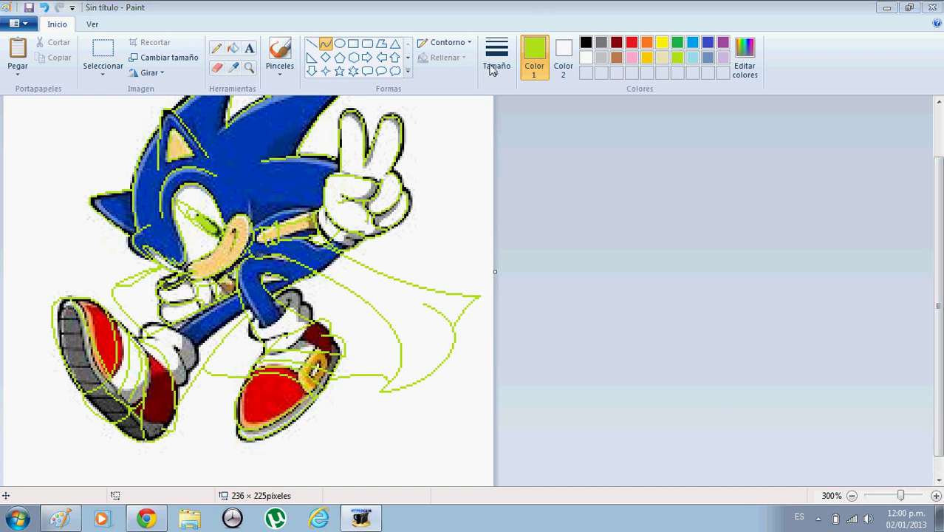
pyautogui.click(564, 59)
pyautogui.click(588, 44)
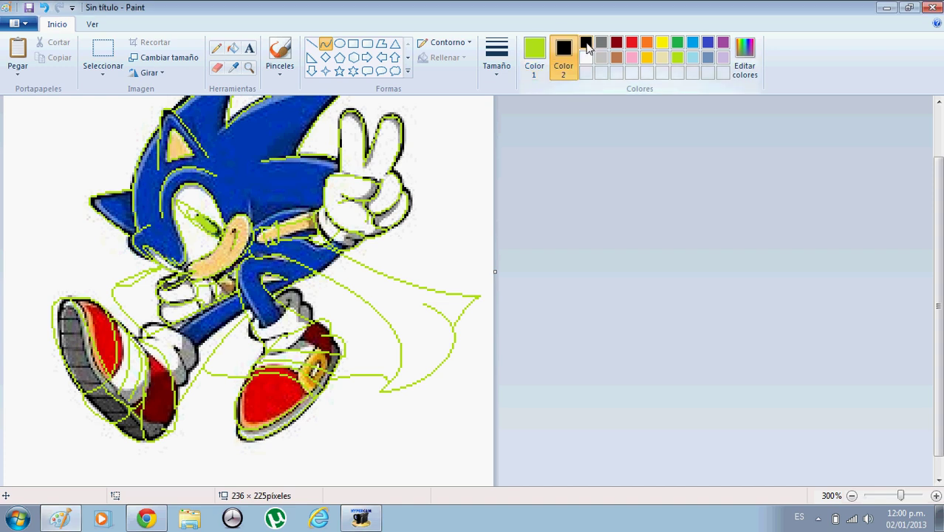
pyautogui.click(219, 71)
pyautogui.click(496, 63)
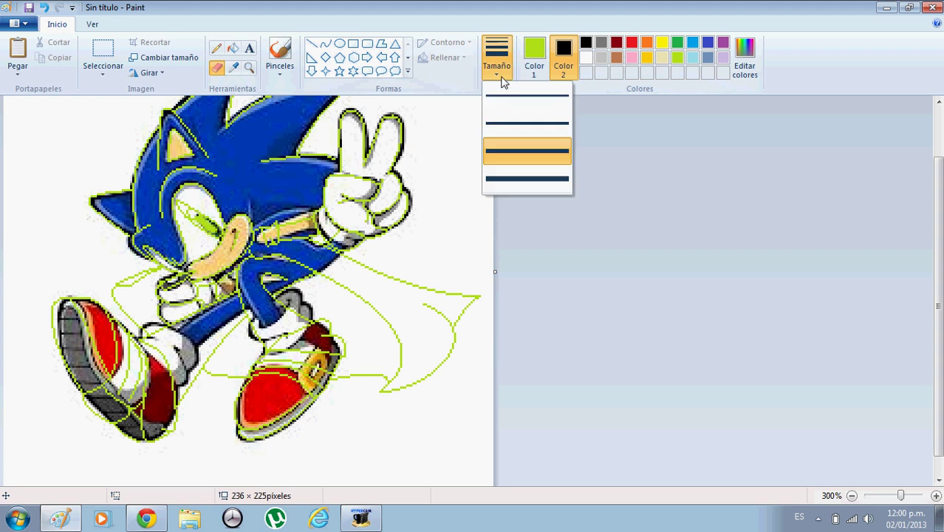
pyautogui.click(515, 177)
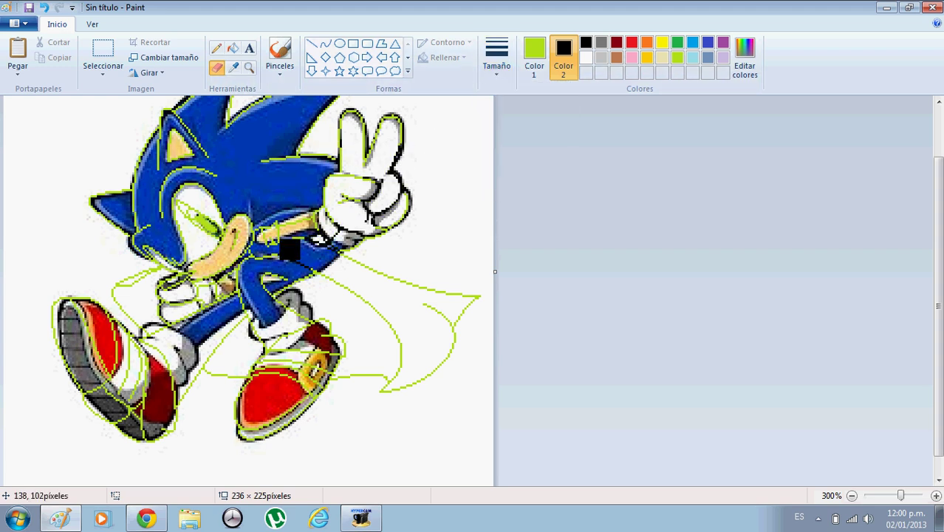
pyautogui.moveTo(290, 251)
pyautogui.mouseDown()
pyautogui.moveTo(400, 185)
pyautogui.moveTo(187, 288)
pyautogui.moveTo(213, 297)
pyautogui.moveTo(345, 235)
pyautogui.moveTo(329, 209)
pyautogui.moveTo(184, 231)
pyautogui.mouseUp()
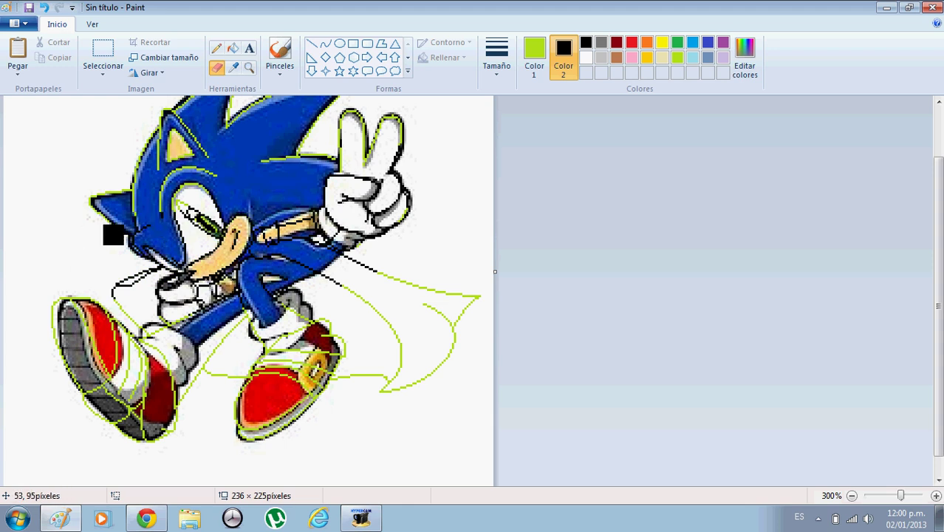
pyautogui.moveTo(113, 235)
pyautogui.mouseDown()
pyautogui.moveTo(166, 225)
pyautogui.moveTo(154, 101)
pyautogui.moveTo(11, 253)
pyautogui.moveTo(115, 161)
pyautogui.moveTo(150, 193)
pyautogui.moveTo(155, 159)
pyautogui.moveTo(230, 116)
pyautogui.mouseUp()
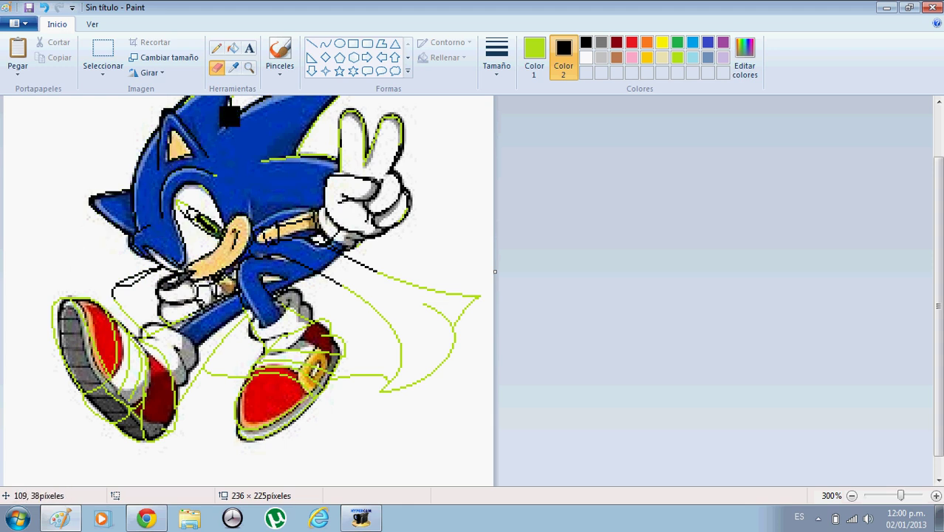
# Recolor the remaining lime outlines on the back spikes, fingers, cape, shoes and eye black with the Eraser
pyautogui.scroll(1, 270, 116)
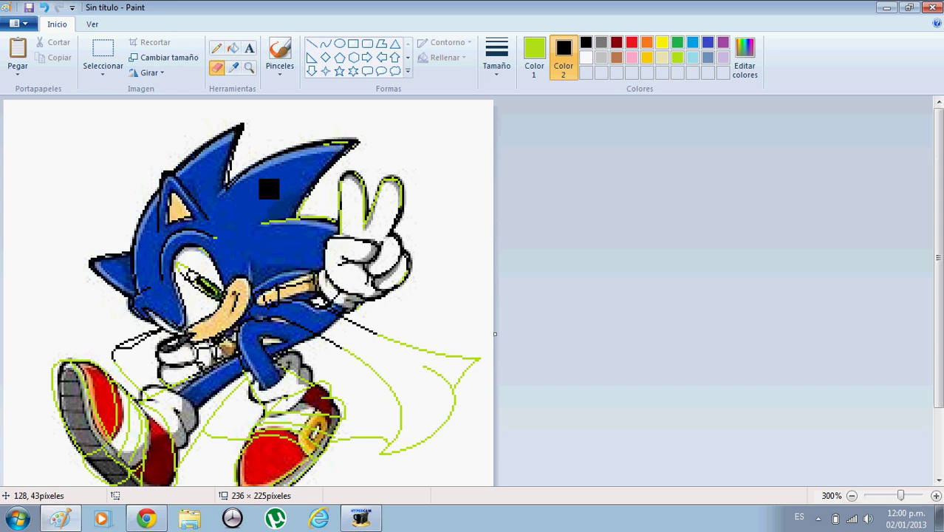
pyautogui.moveTo(269, 189)
pyautogui.mouseDown()
pyautogui.moveTo(408, 179)
pyautogui.moveTo(330, 218)
pyautogui.moveTo(384, 204)
pyautogui.moveTo(297, 241)
pyautogui.moveTo(431, 286)
pyautogui.moveTo(308, 335)
pyautogui.moveTo(410, 309)
pyautogui.moveTo(379, 313)
pyautogui.moveTo(364, 357)
pyautogui.moveTo(373, 329)
pyautogui.moveTo(476, 355)
pyautogui.moveTo(448, 378)
pyautogui.moveTo(456, 364)
pyautogui.moveTo(465, 372)
pyautogui.moveTo(419, 379)
pyautogui.moveTo(421, 358)
pyautogui.moveTo(368, 423)
pyautogui.moveTo(341, 406)
pyautogui.moveTo(447, 409)
pyautogui.moveTo(400, 415)
pyautogui.moveTo(313, 474)
pyautogui.moveTo(396, 431)
pyautogui.moveTo(392, 394)
pyautogui.moveTo(187, 463)
pyautogui.moveTo(273, 436)
pyautogui.mouseUp()
pyautogui.scroll(-2, 274, 436)
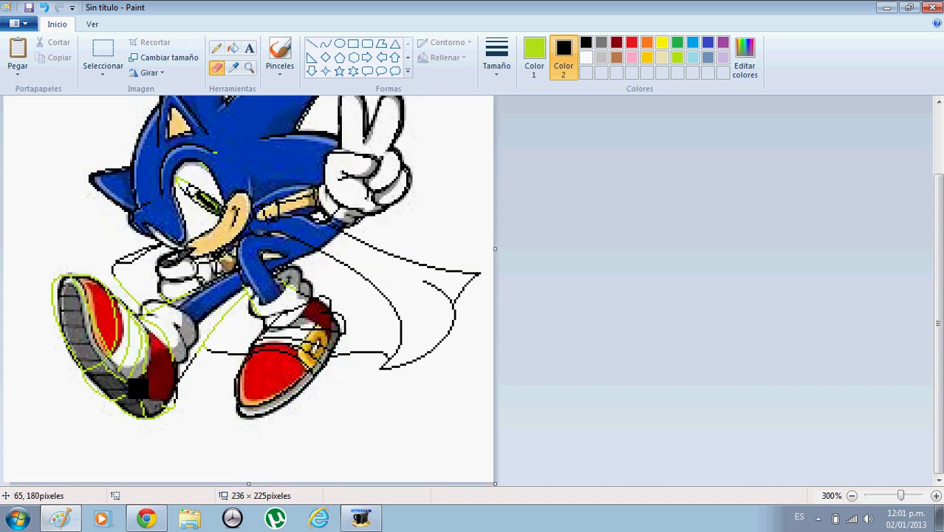
pyautogui.moveTo(138, 388)
pyautogui.mouseDown()
pyautogui.moveTo(320, 259)
pyautogui.moveTo(290, 202)
pyautogui.moveTo(209, 314)
pyautogui.moveTo(171, 416)
pyautogui.moveTo(303, 256)
pyautogui.moveTo(139, 370)
pyautogui.moveTo(244, 329)
pyautogui.moveTo(182, 288)
pyautogui.moveTo(120, 377)
pyautogui.moveTo(152, 382)
pyautogui.moveTo(115, 409)
pyautogui.moveTo(176, 376)
pyautogui.moveTo(77, 393)
pyautogui.moveTo(132, 332)
pyautogui.moveTo(92, 364)
pyautogui.moveTo(111, 363)
pyautogui.moveTo(82, 362)
pyautogui.moveTo(38, 297)
pyautogui.moveTo(53, 276)
pyautogui.moveTo(83, 305)
pyautogui.mouseUp()
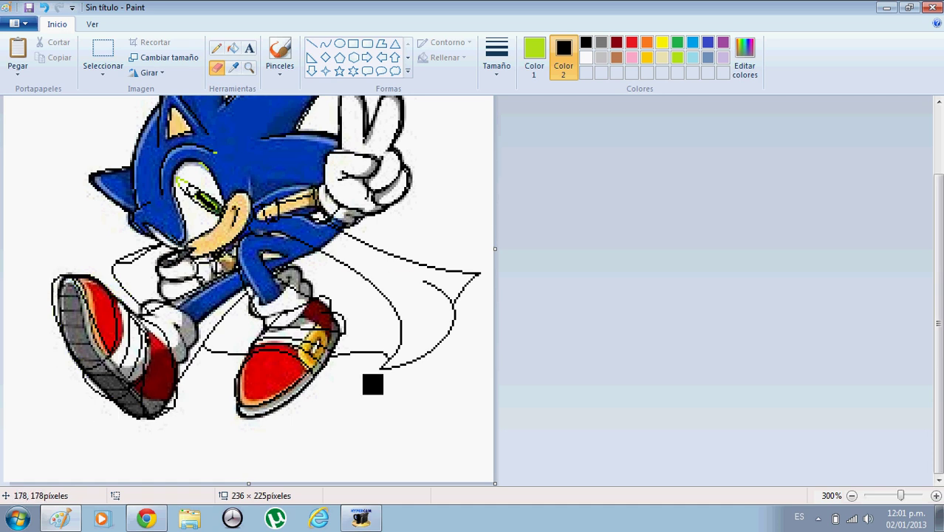
pyautogui.moveTo(164, 202)
pyautogui.mouseDown()
pyautogui.moveTo(169, 176)
pyautogui.moveTo(251, 201)
pyautogui.moveTo(182, 195)
pyautogui.moveTo(321, 266)
pyautogui.mouseUp()
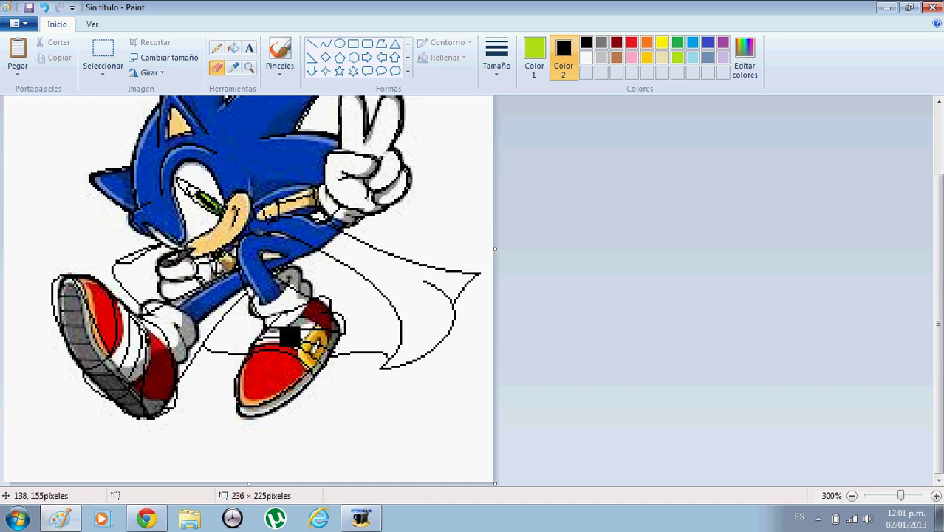
pyautogui.scroll(2, 289, 336)
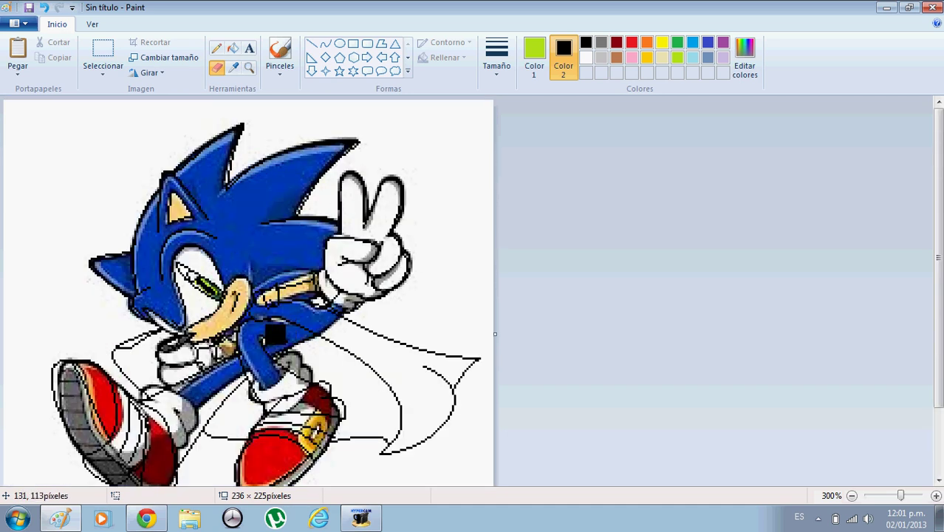
pyautogui.scroll(-2, 275, 333)
pyautogui.scroll(2, 282, 314)
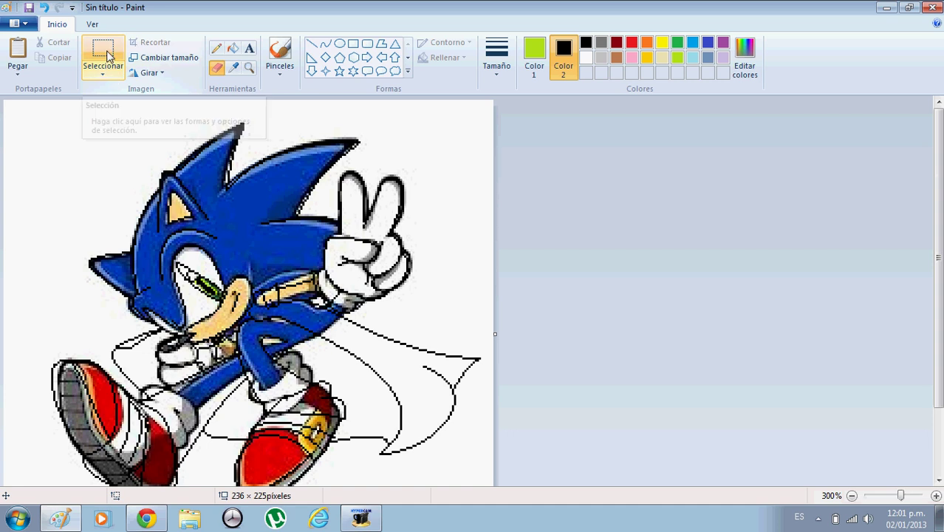
# Select the entire picture and invert its colors
pyautogui.click(110, 74)
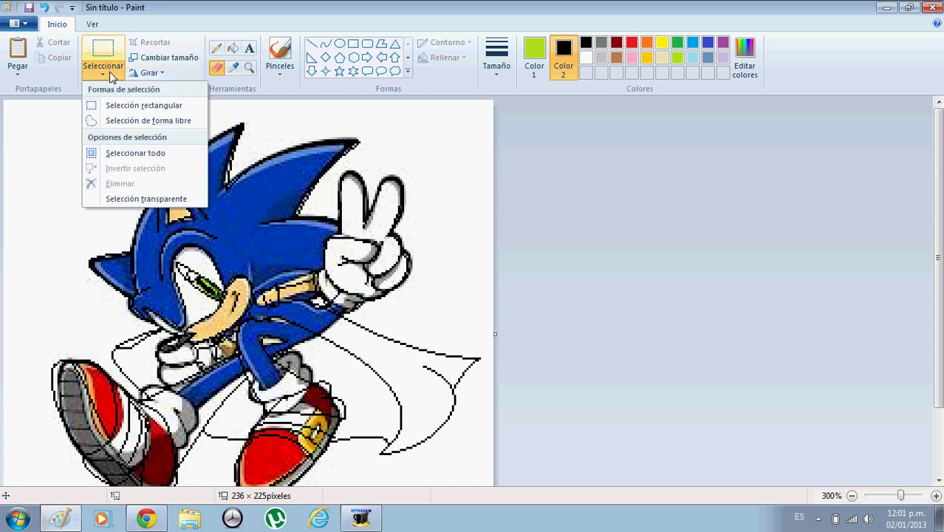
pyautogui.click(175, 156)
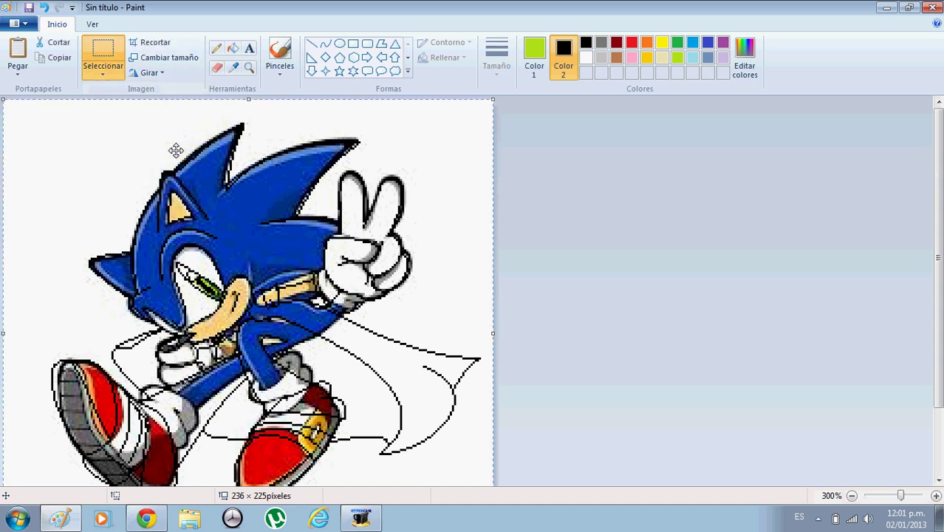
pyautogui.rightClick(214, 250)
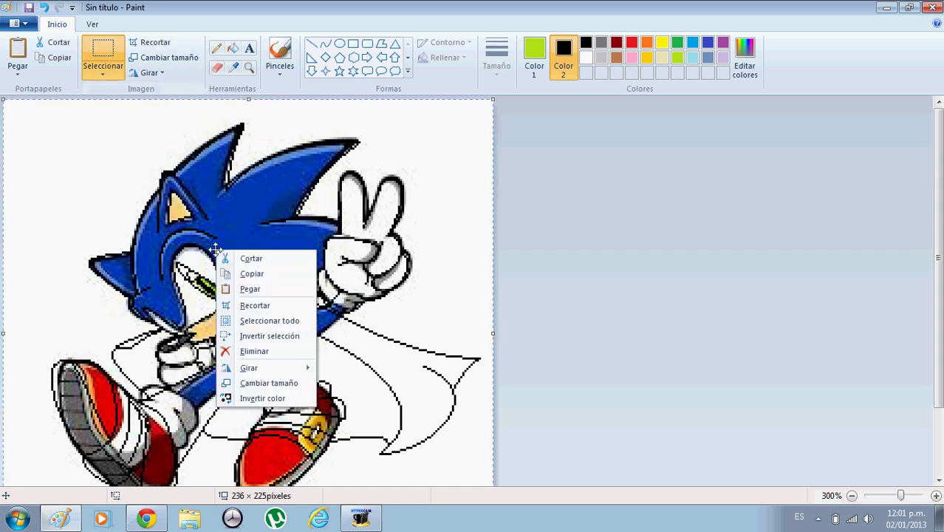
pyautogui.click(272, 399)
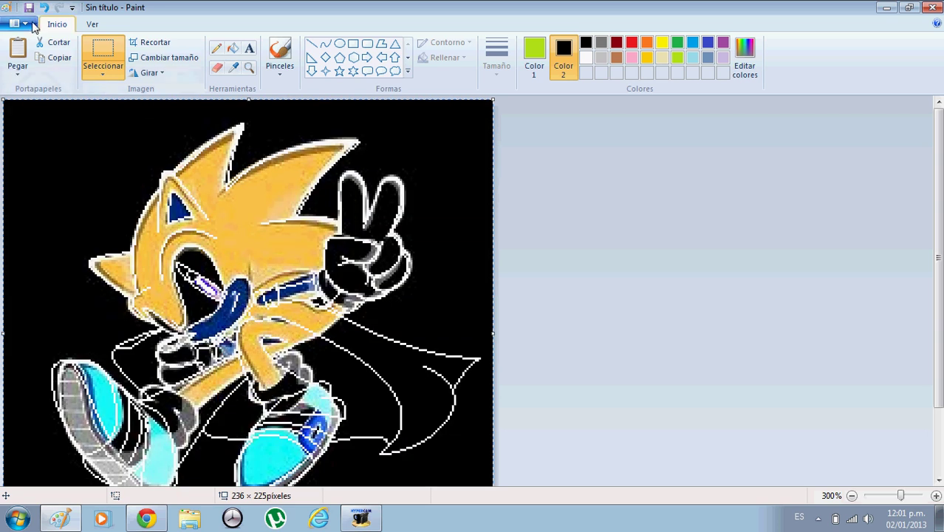
# Convert the image to black and white in the image properties, accepting the loss of color information
pyautogui.click(28, 24)
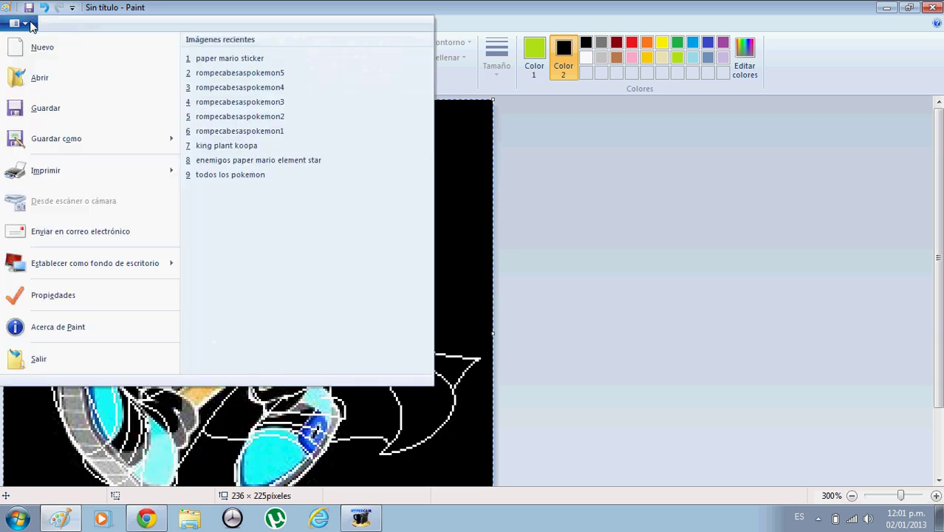
pyautogui.click(101, 294)
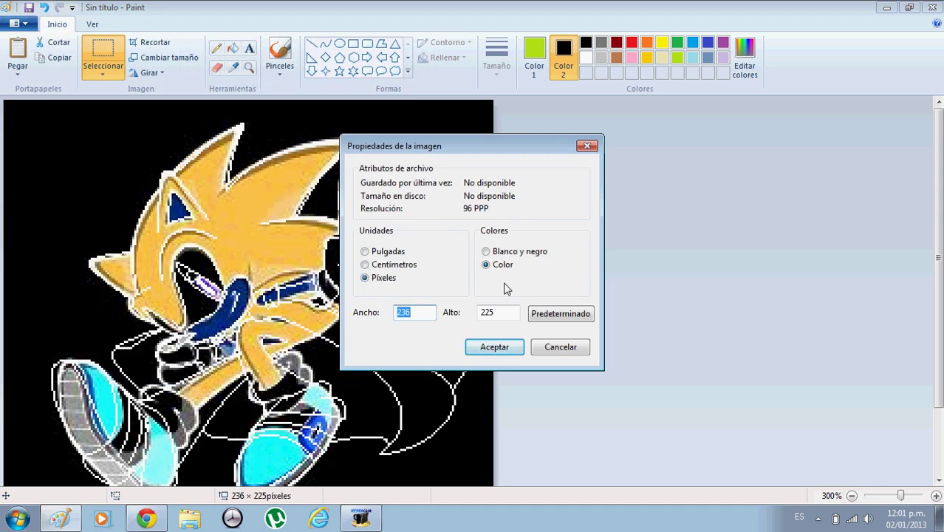
pyautogui.click(487, 252)
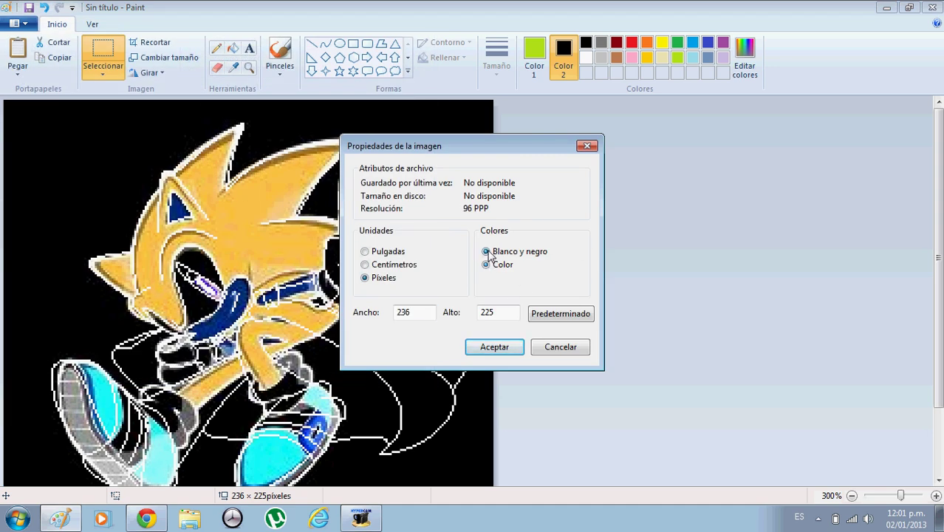
pyautogui.click(501, 353)
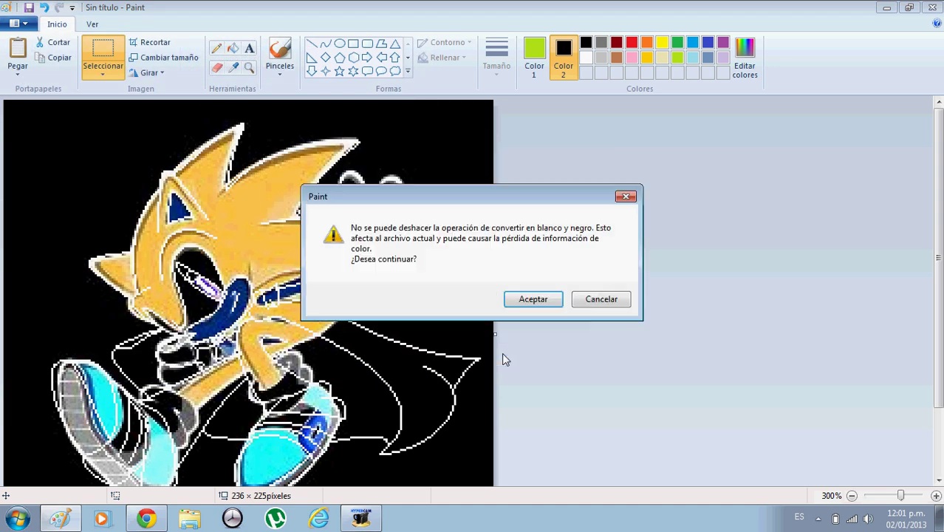
pyautogui.click(537, 301)
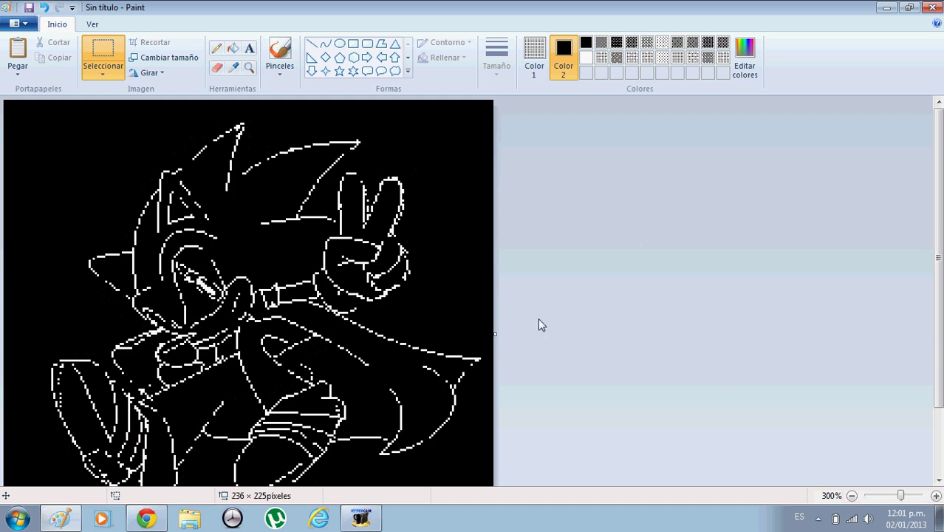
# Switch the image's color mode back to Color in the image properties
pyautogui.click(28, 23)
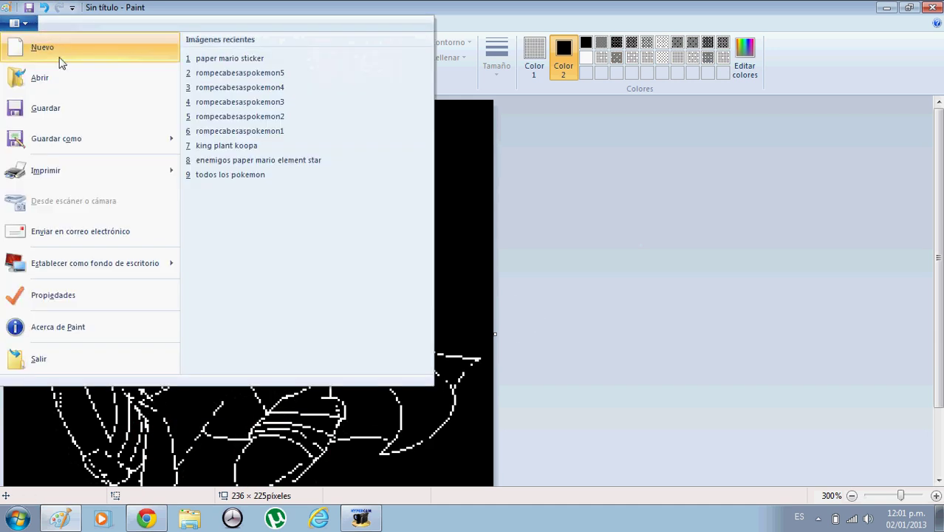
pyautogui.click(87, 297)
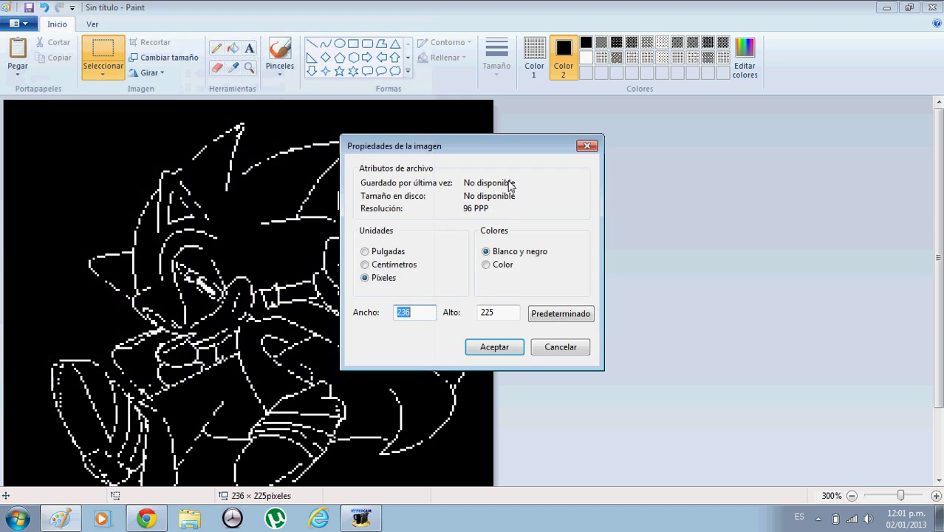
pyautogui.click(499, 264)
pyautogui.click(500, 354)
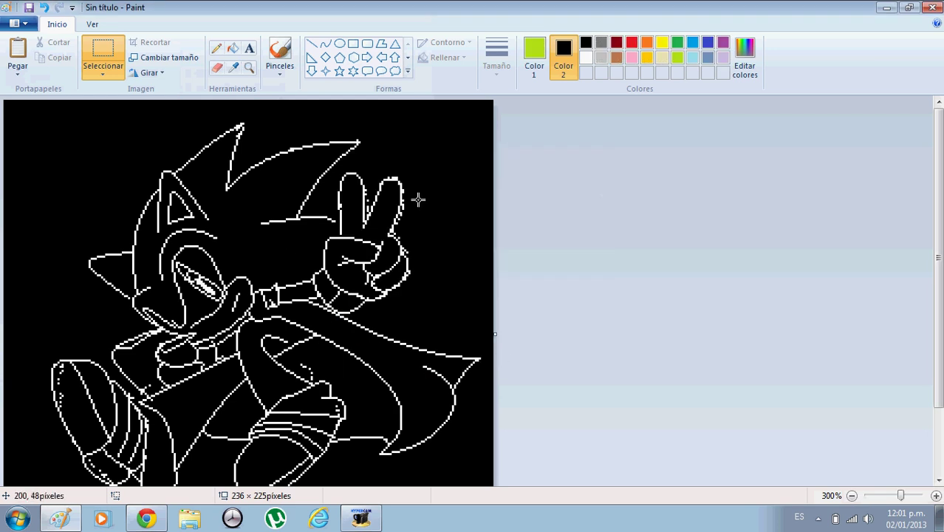
# Select the whole line drawing and invert its colors to get black outlines on a white background
pyautogui.scroll(-3, 622, 186)
pyautogui.scroll(3, 622, 188)
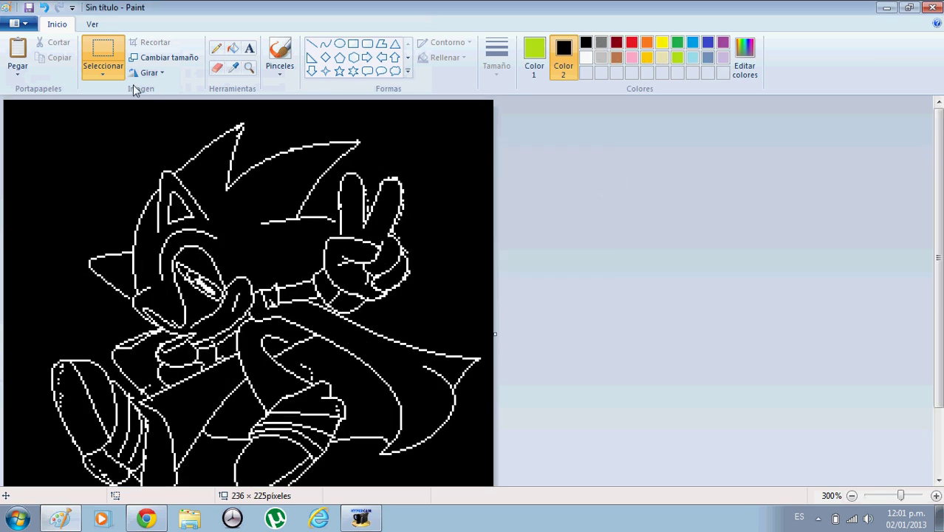
pyautogui.click(103, 72)
pyautogui.click(156, 152)
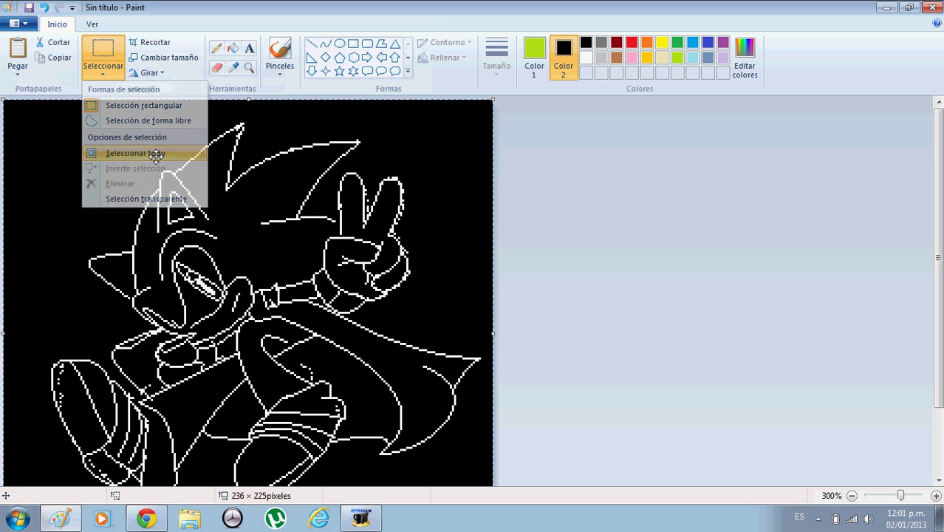
pyautogui.rightClick(213, 171)
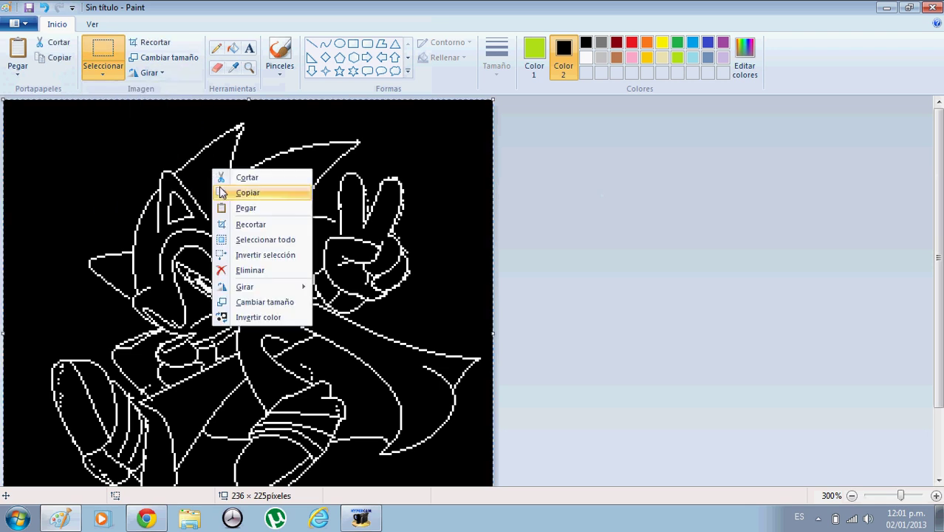
pyautogui.click(265, 318)
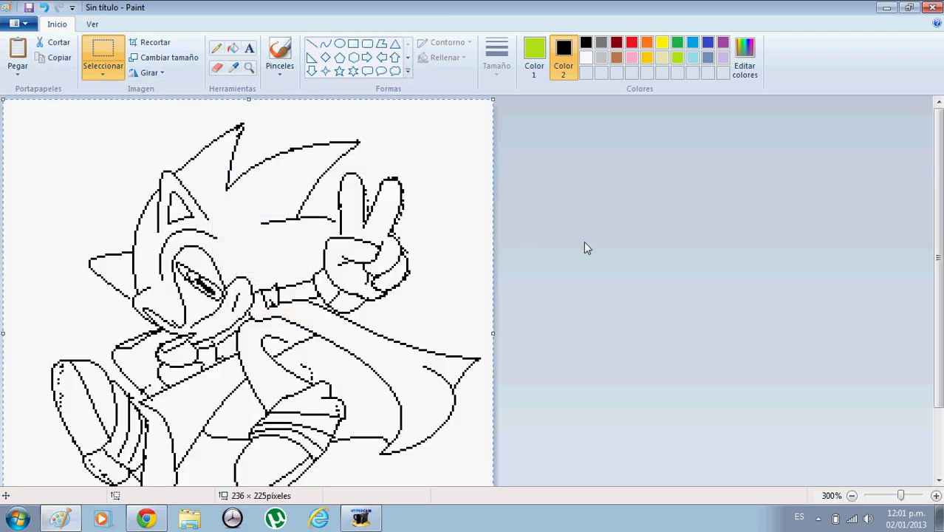
# Try to fill Sonic's head with purple as Color 1, and undo the fill
pyautogui.click(232, 48)
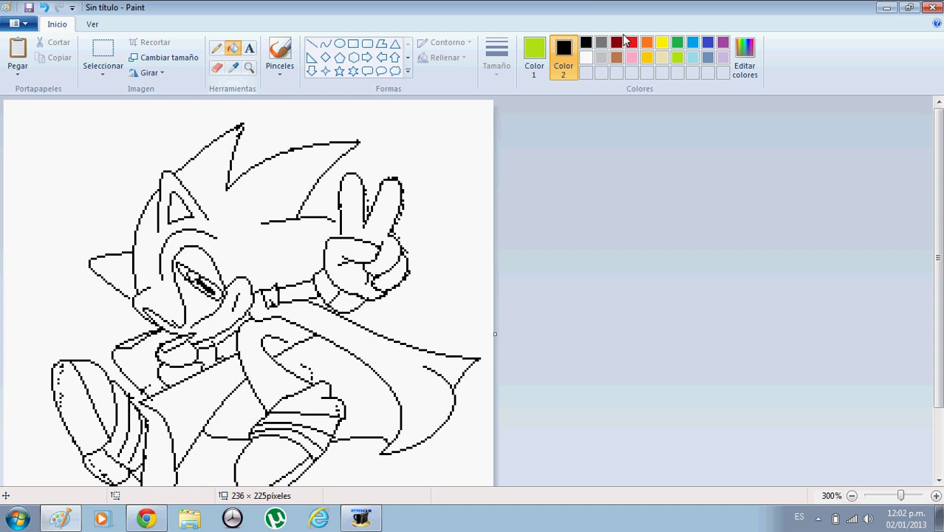
pyautogui.click(535, 51)
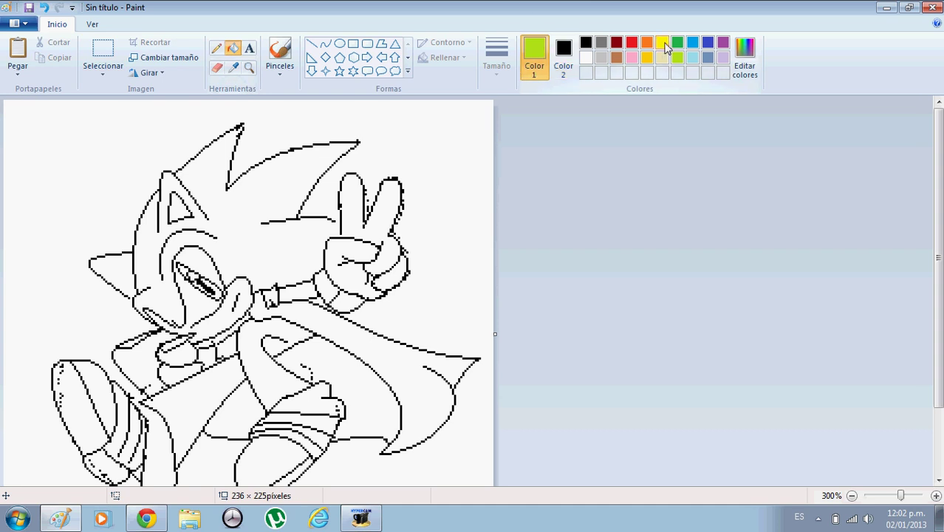
pyautogui.click(723, 43)
pyautogui.click(244, 230)
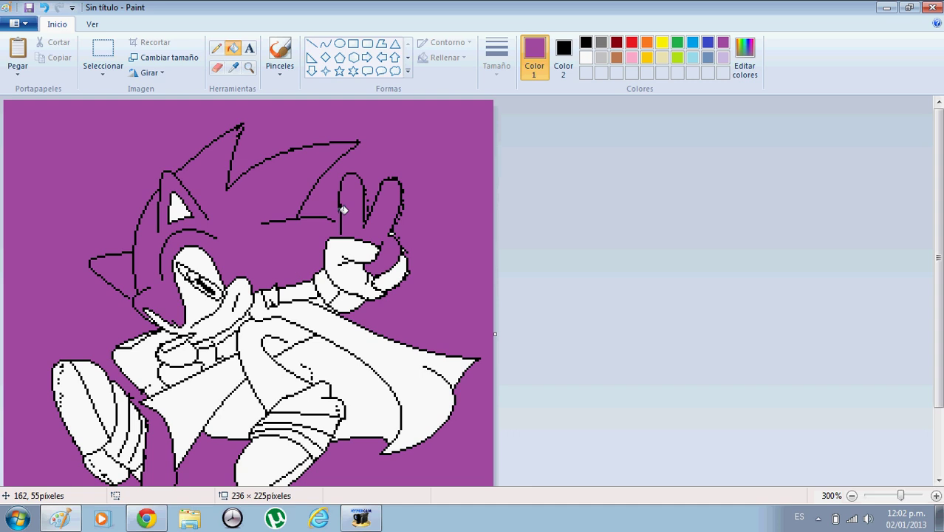
pyautogui.hotkey('ctrl', 'z')
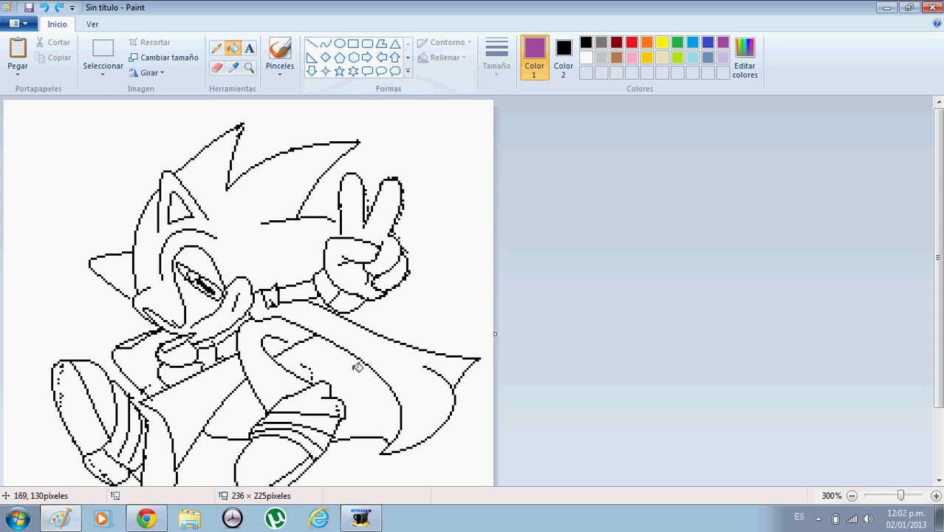
pyautogui.scroll(-3, 358, 367)
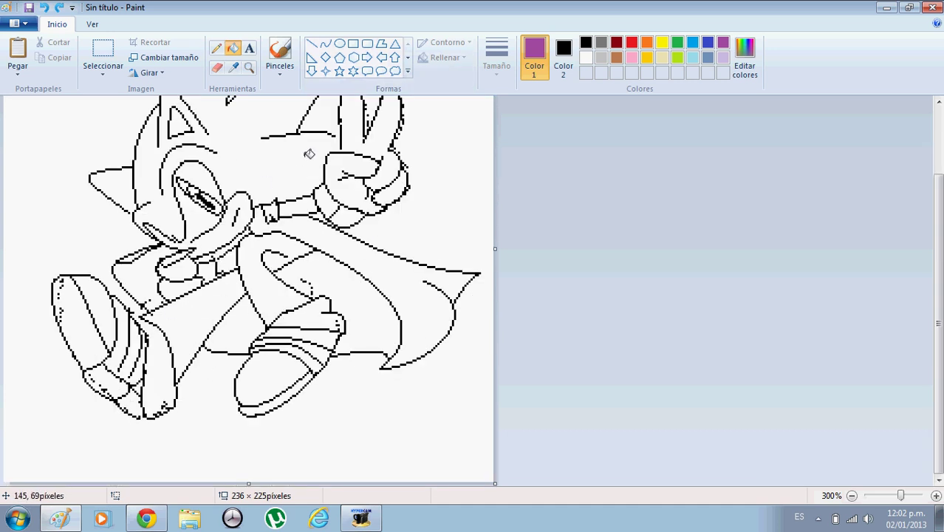
pyautogui.scroll(3, 288, 133)
pyautogui.click(281, 47)
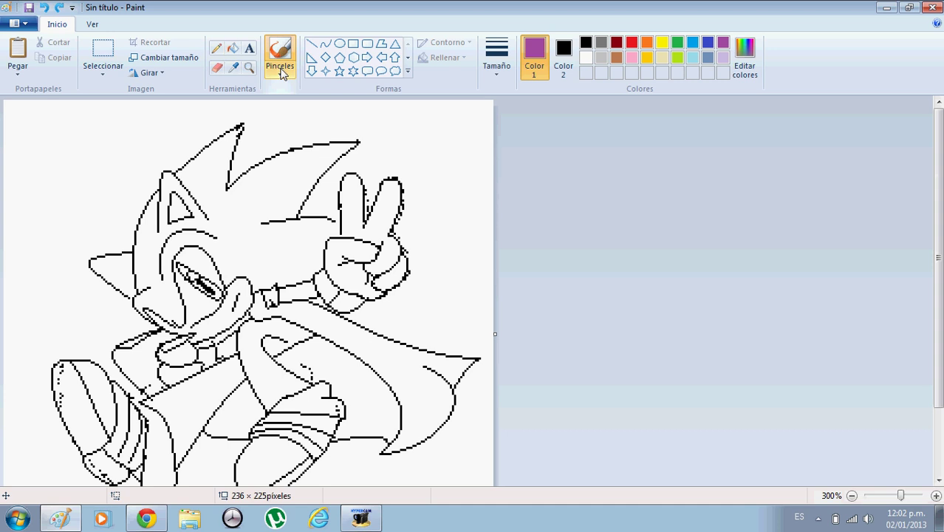
pyautogui.click(280, 70)
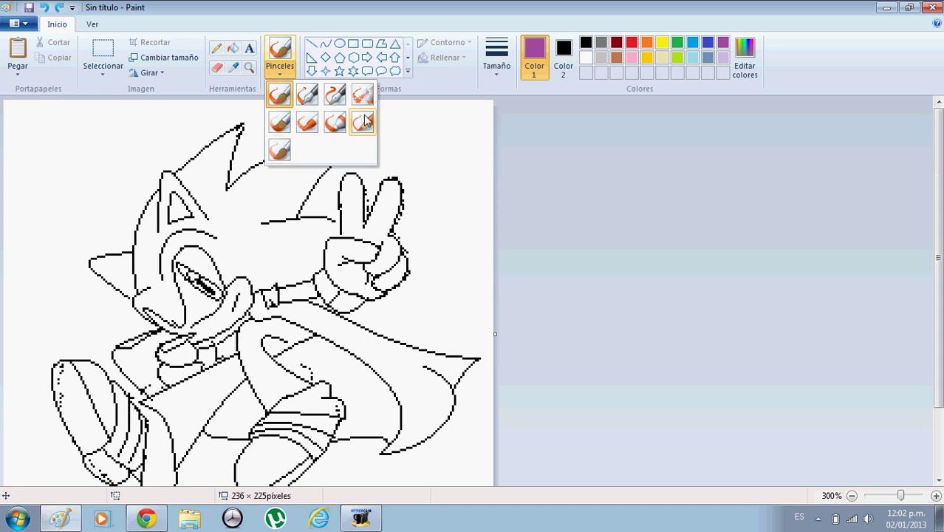
pyautogui.click(448, 139)
pyautogui.click(360, 518)
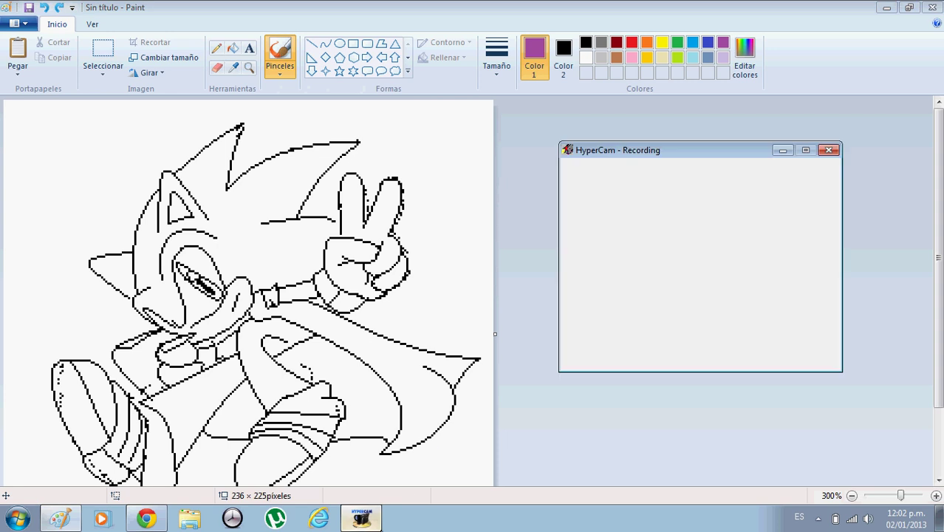